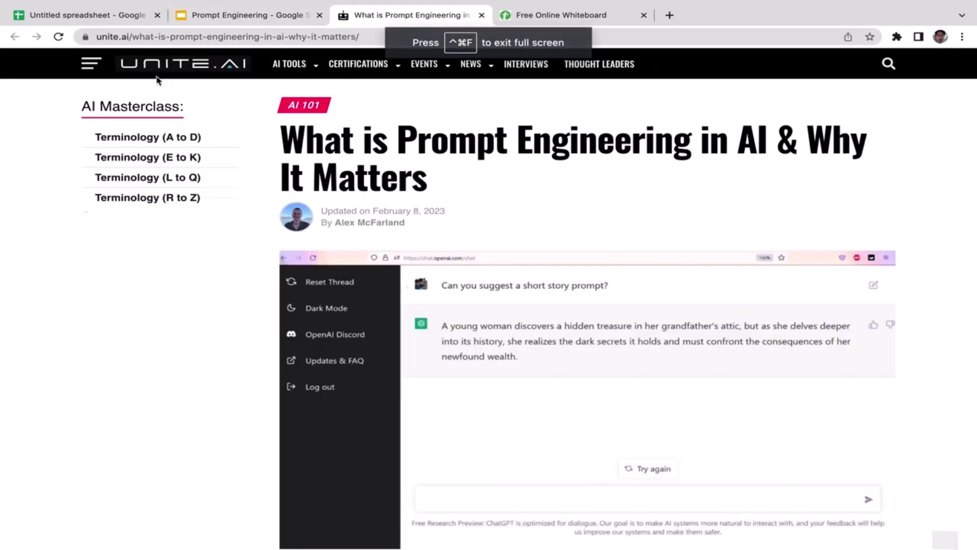
- Scroll the unite.ai article to the cohere prompt-and-completion diagram above 'The Rise of AI Prompt Engineering'
scroll(804, 172, down, 1)
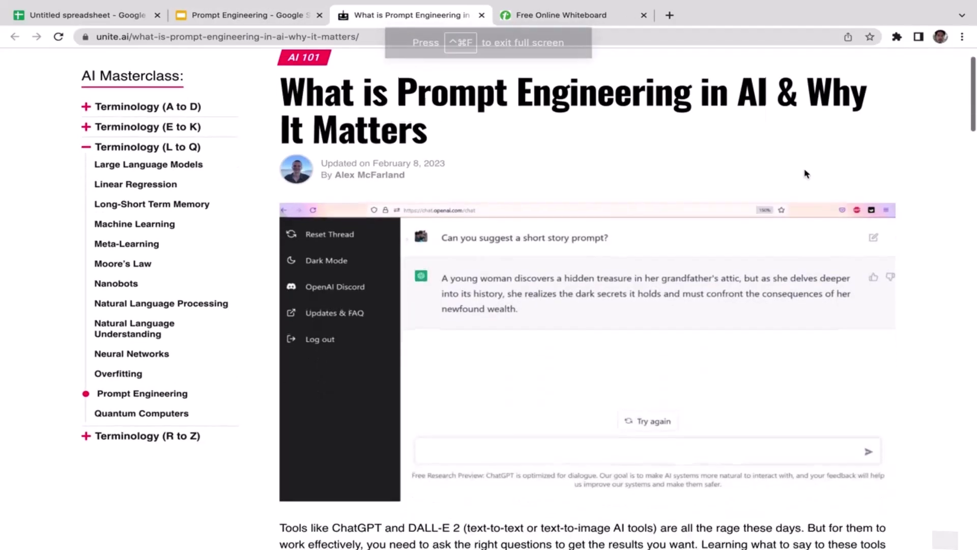
scroll(943, 239, down, 10)
scroll(942, 239, up, 10)
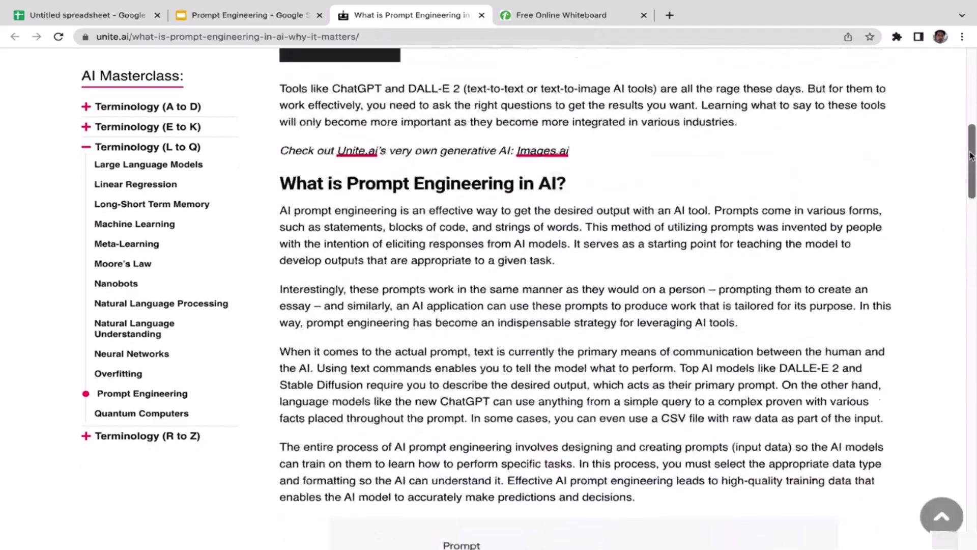
scroll(952, 219, down, 9)
scroll(954, 92, up, 10)
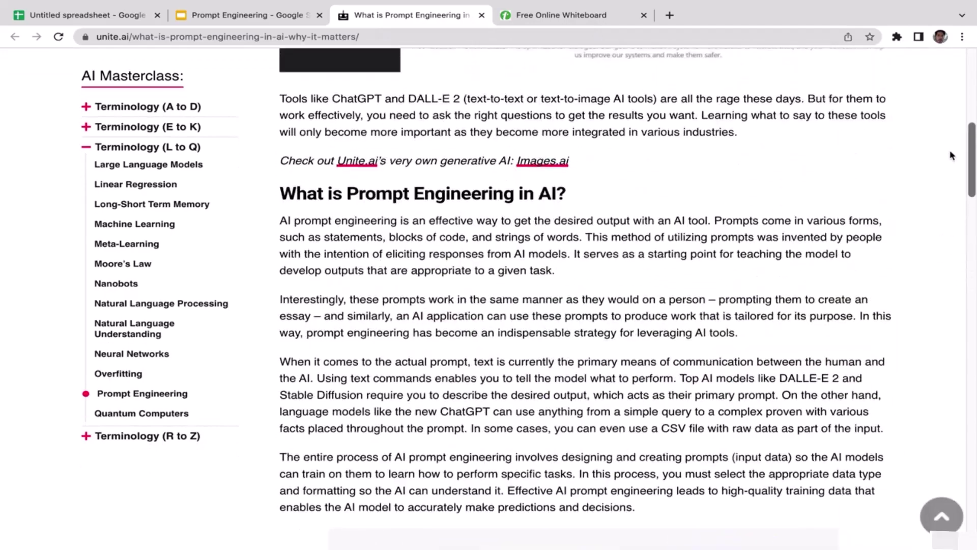
scroll(956, 92, down, 3)
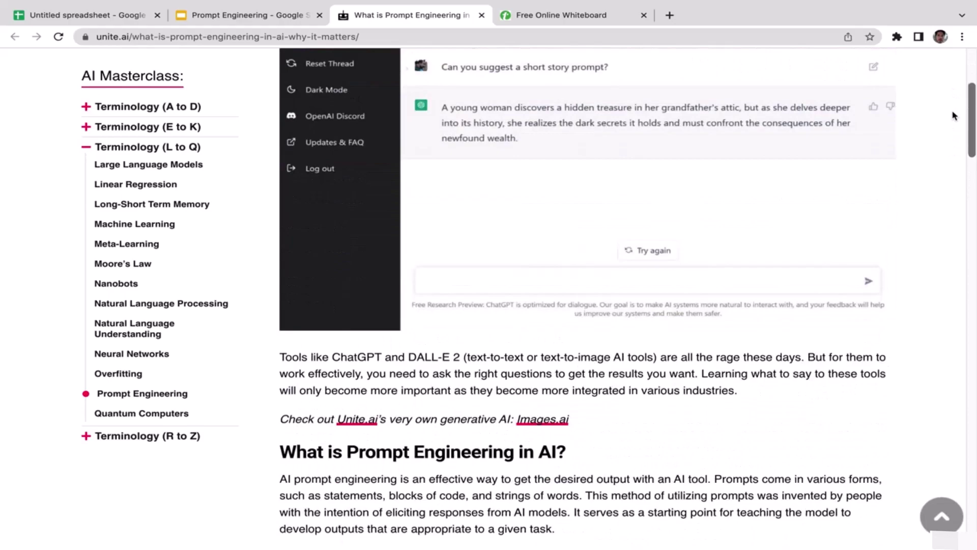
scroll(957, 91, up, 4)
scroll(954, 123, down, 11)
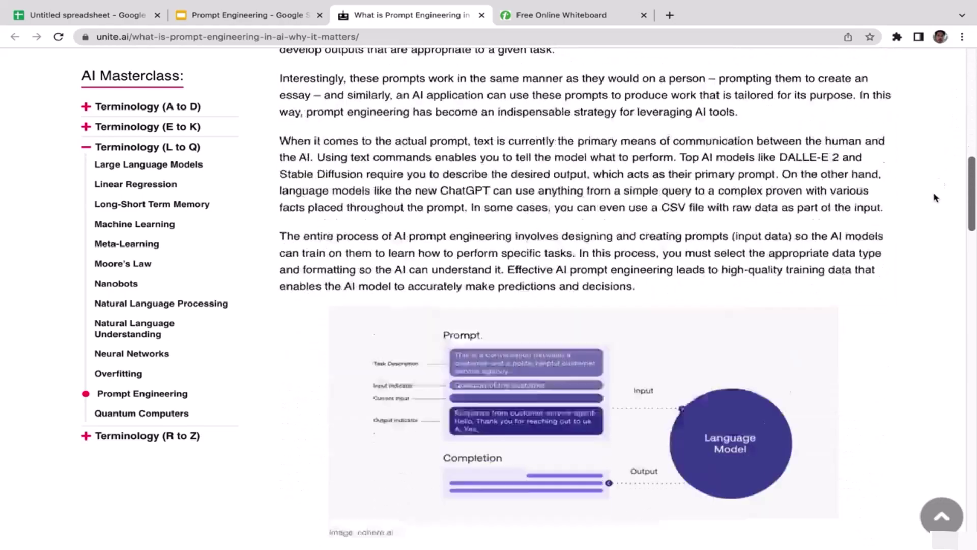
scroll(939, 205, up, 1)
scroll(938, 206, up, 1)
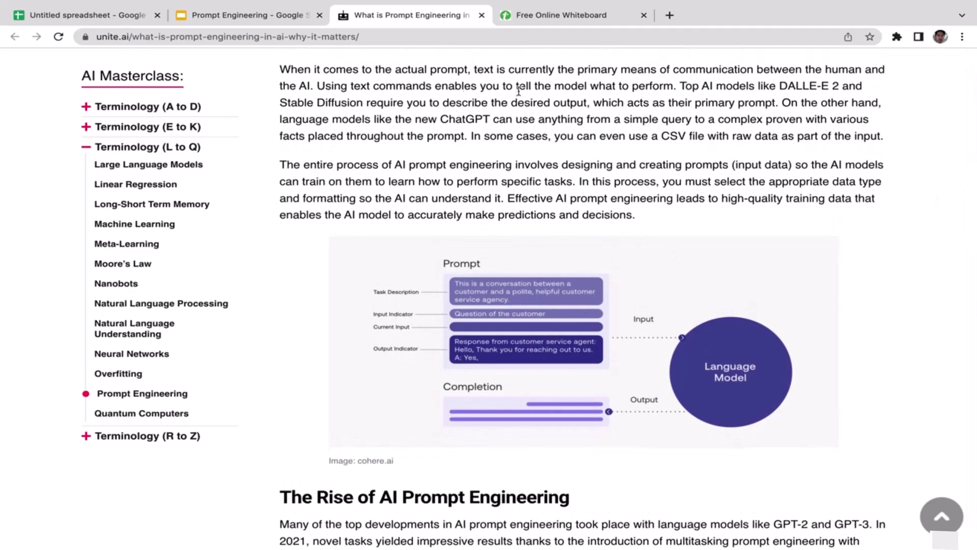
scroll(519, 91, down, 3)
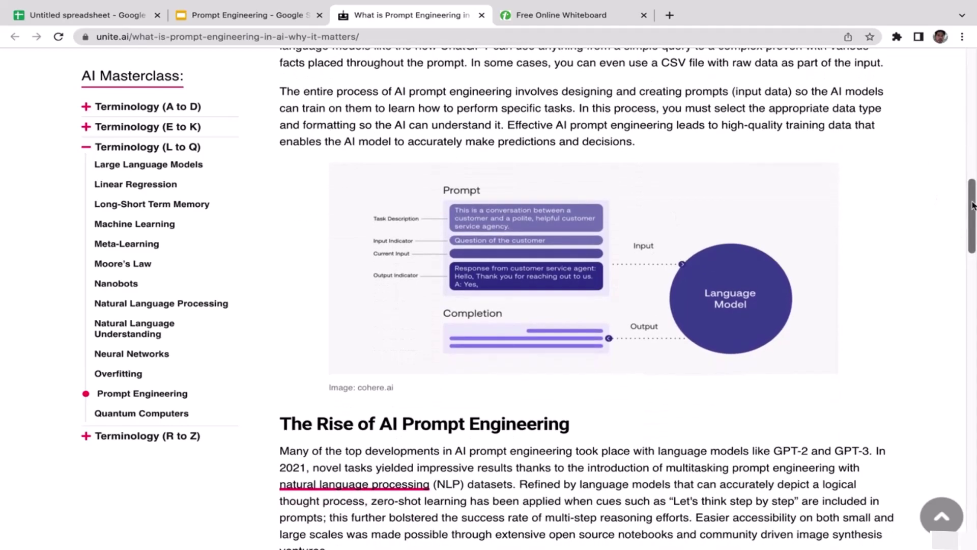
drag(972, 205, 944, 196)
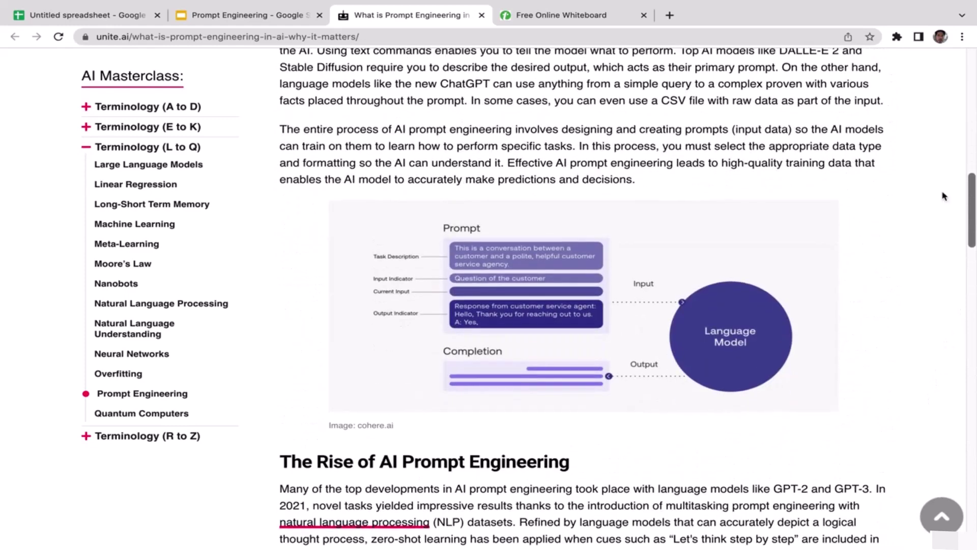
- Close the unite.ai tab, then move the diagram image higher on the whiteboard and resize it
click(482, 16)
click(424, 14)
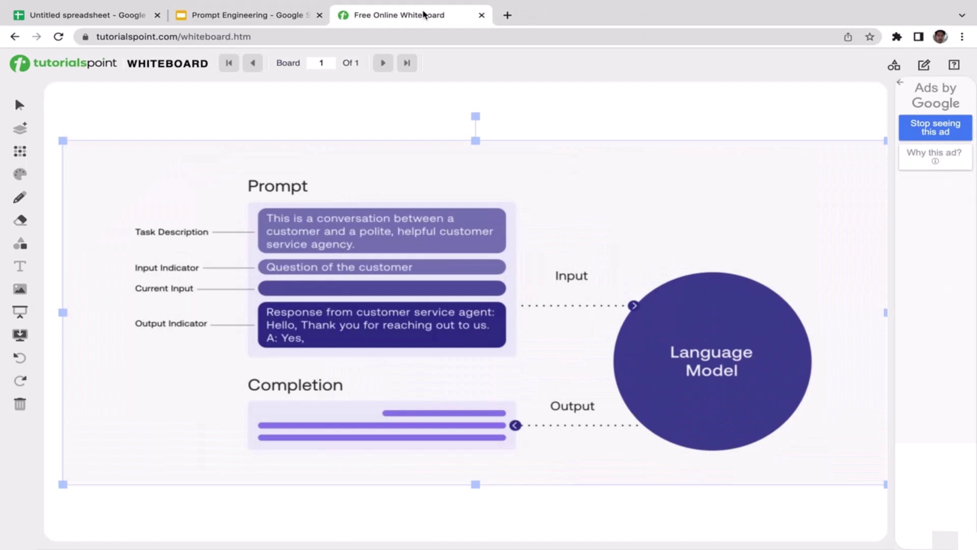
drag(311, 163, 310, 119)
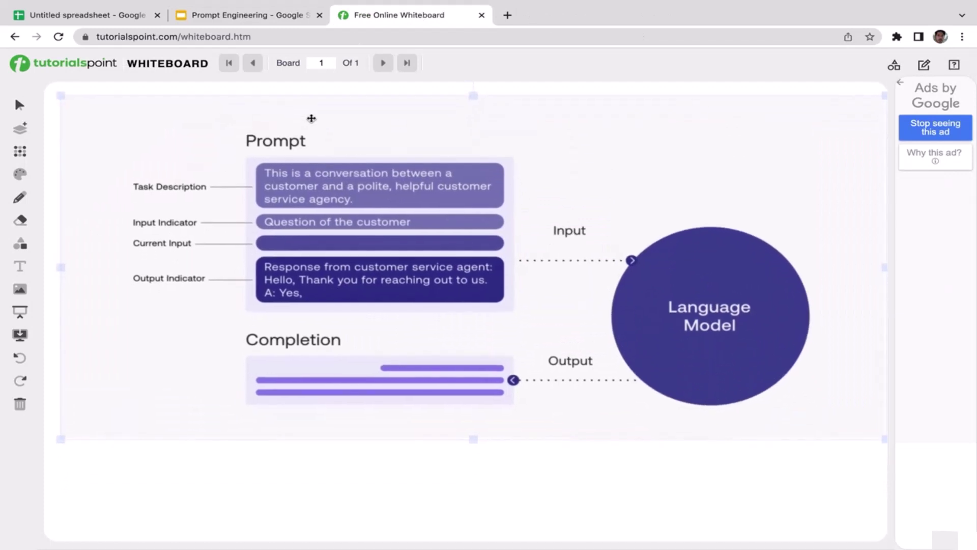
drag(61, 439, 98, 471)
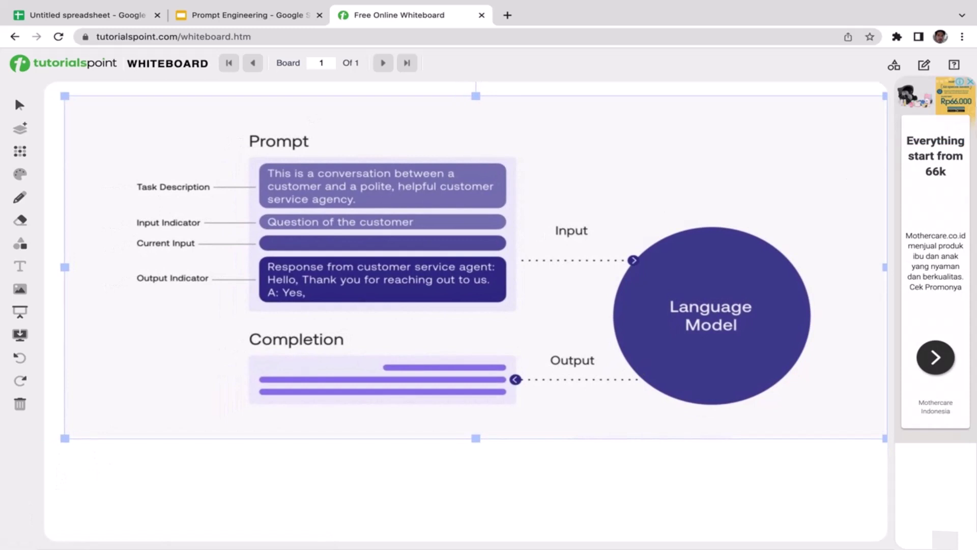
- Dismiss the side advertisement, nudge the diagram slightly left and down, and select the Pencil tool
click(971, 83)
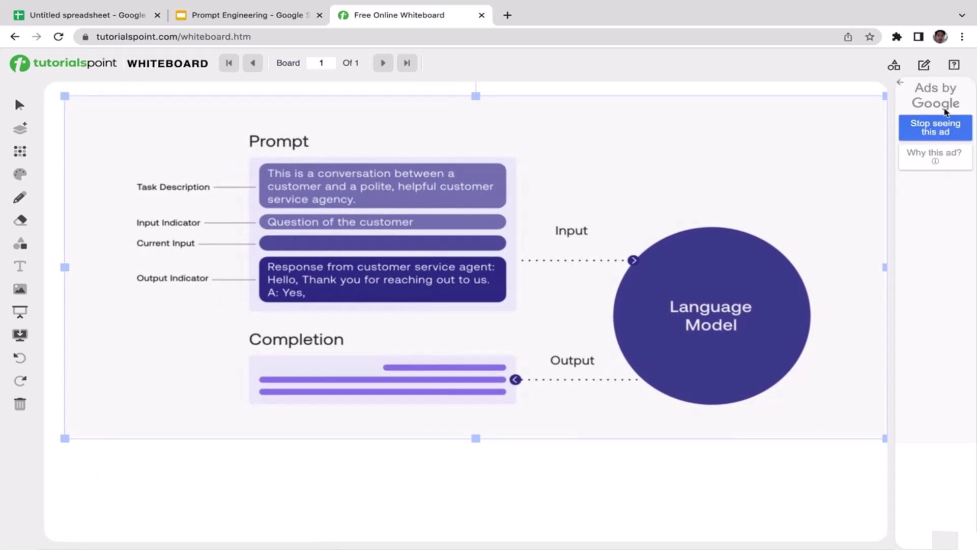
drag(518, 149, 510, 153)
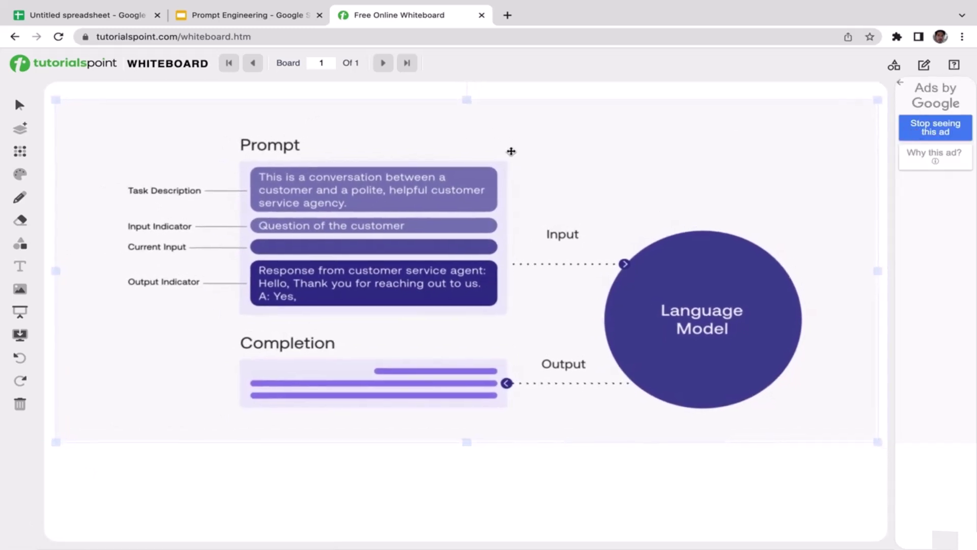
click(20, 198)
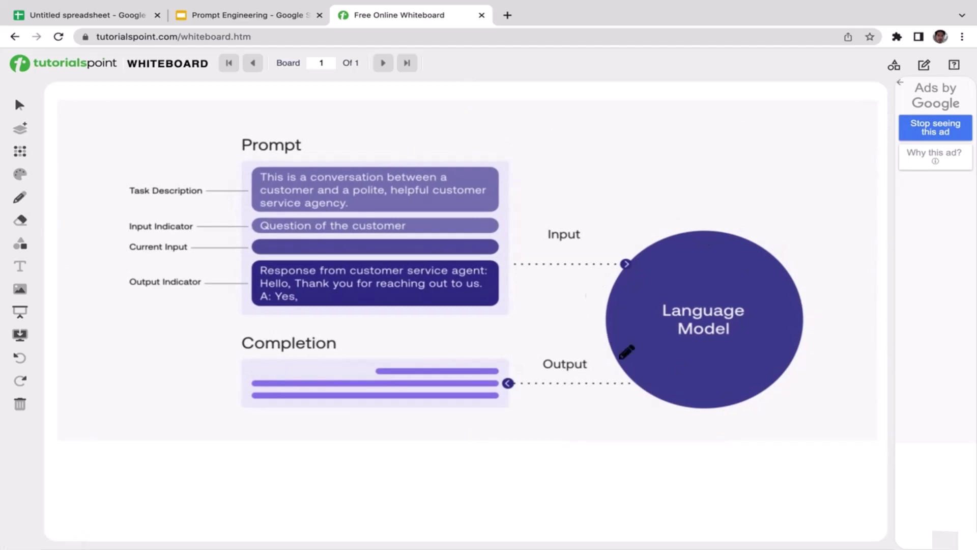
- Draw an arrow from the Language Model circle up to a handwritten 'ChatGPT', and write 'GPT4' beside the circle
mouse_move(713, 277)
mouse_down()
mouse_move(730, 195)
mouse_move(741, 209)
mouse_up()
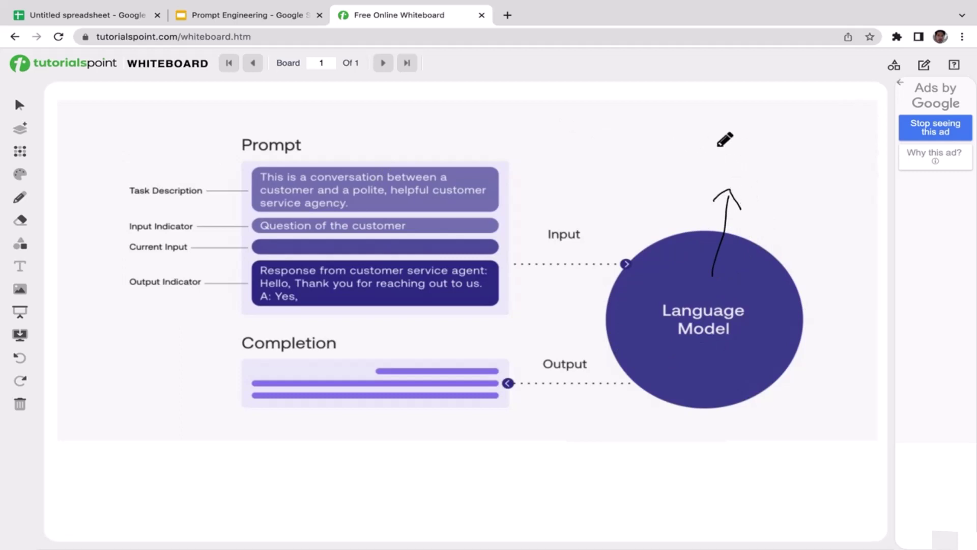
mouse_move(723, 147)
mouse_down()
mouse_move(732, 164)
mouse_move(733, 155)
mouse_move(761, 155)
mouse_move(758, 169)
mouse_move(772, 167)
mouse_move(775, 152)
mouse_move(782, 168)
mouse_move(766, 162)
mouse_move(803, 170)
mouse_move(805, 158)
mouse_move(817, 162)
mouse_up()
mouse_move(822, 157)
mouse_down()
mouse_move(844, 156)
mouse_move(836, 190)
mouse_up()
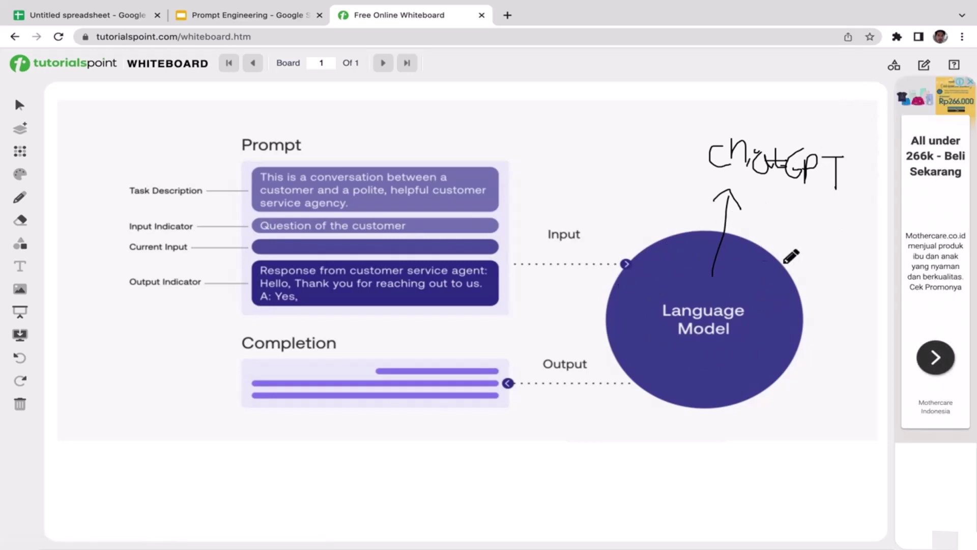
mouse_move(804, 233)
mouse_down()
mouse_move(804, 265)
mouse_move(796, 249)
mouse_move(829, 237)
mouse_move(833, 261)
mouse_move(868, 253)
mouse_move(858, 286)
mouse_up()
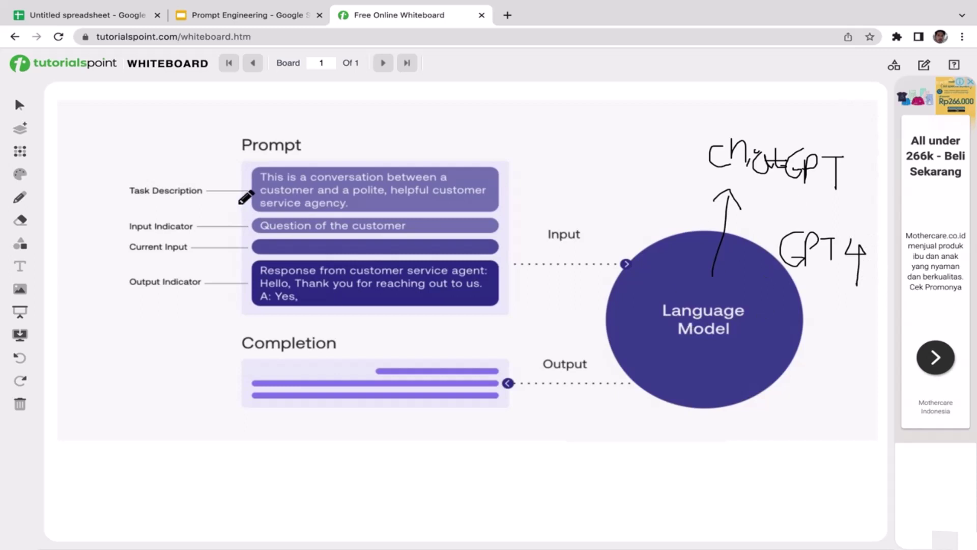
- Underline 'Prompt' and 'Input Indicator', and draw a curved arrow from the task description box to Input
drag(240, 157, 307, 158)
drag(131, 235, 199, 234)
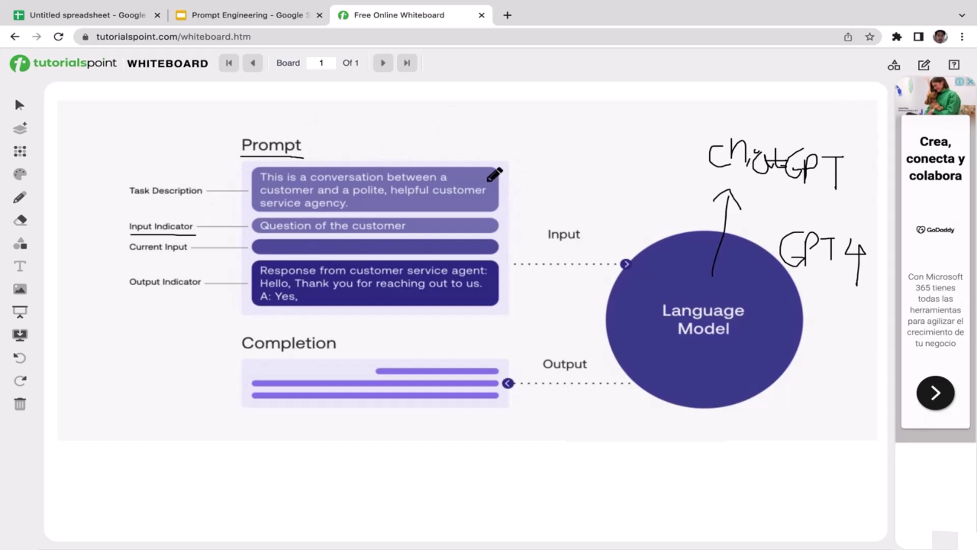
mouse_move(488, 181)
mouse_down()
mouse_move(586, 185)
mouse_move(611, 219)
mouse_move(614, 183)
mouse_up()
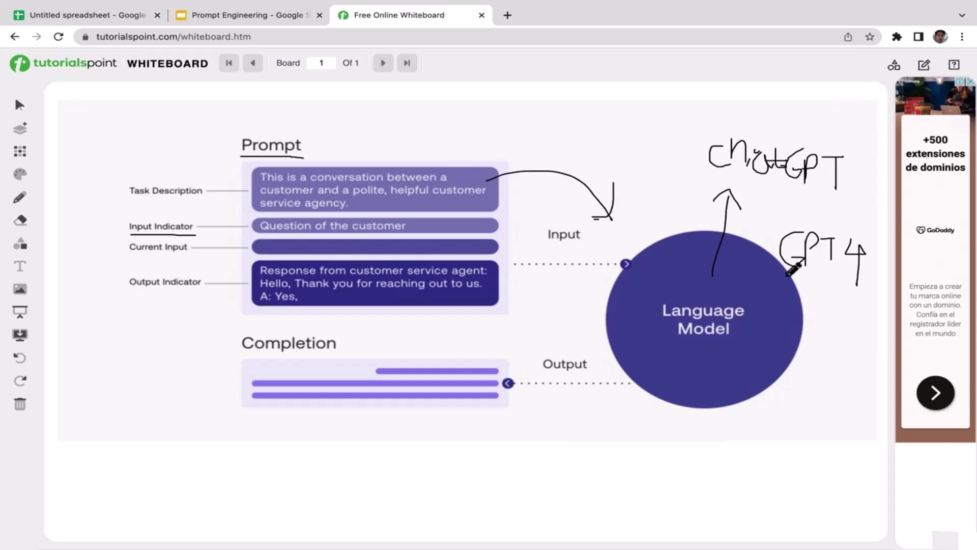
- Underline the handwritten 'GPT4' and circle the Output label
drag(779, 271, 862, 271)
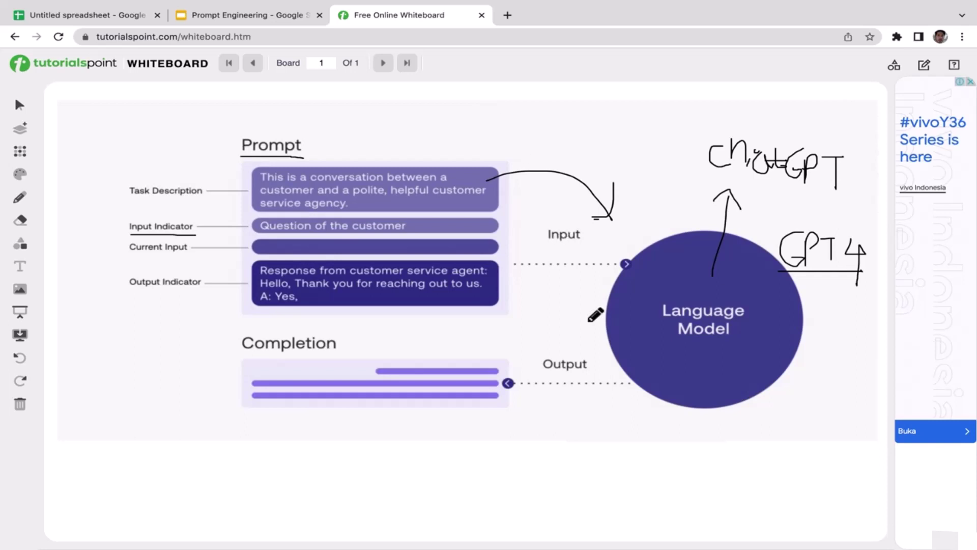
mouse_move(579, 345)
mouse_down()
mouse_move(546, 391)
mouse_move(573, 343)
mouse_up()
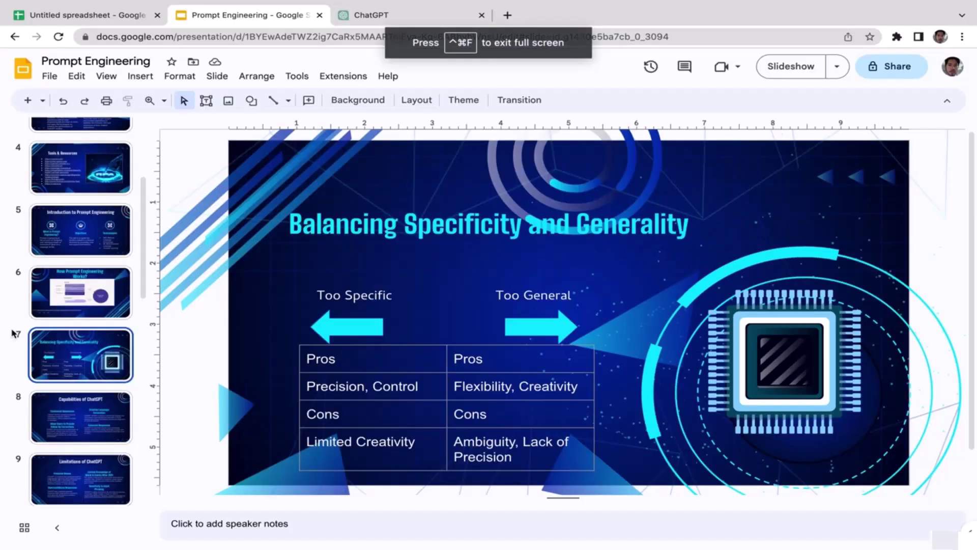
- Switch to the ChatGPT tab showing an empty new chat
click(371, 17)
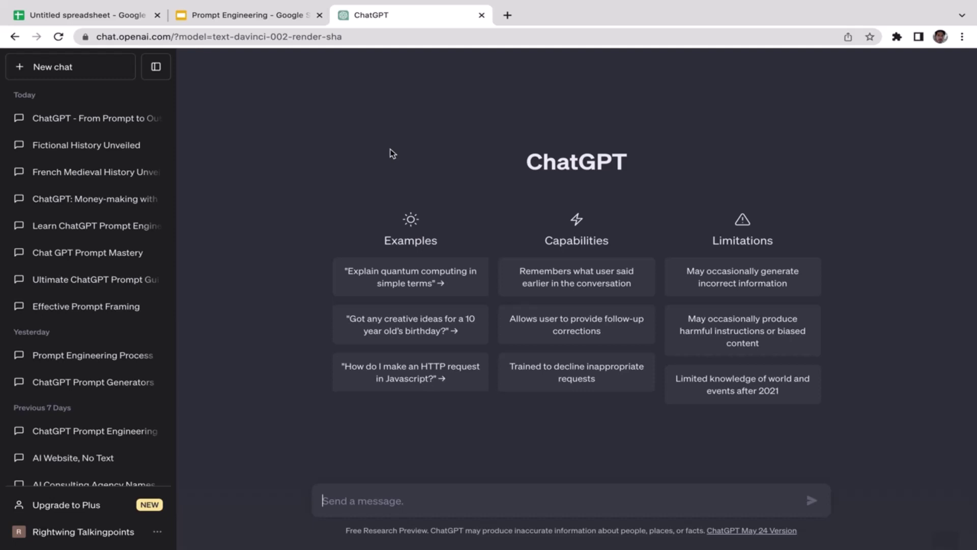
- Send ChatGPT the general prompt 'generate me story of world war 2'
text(generate)
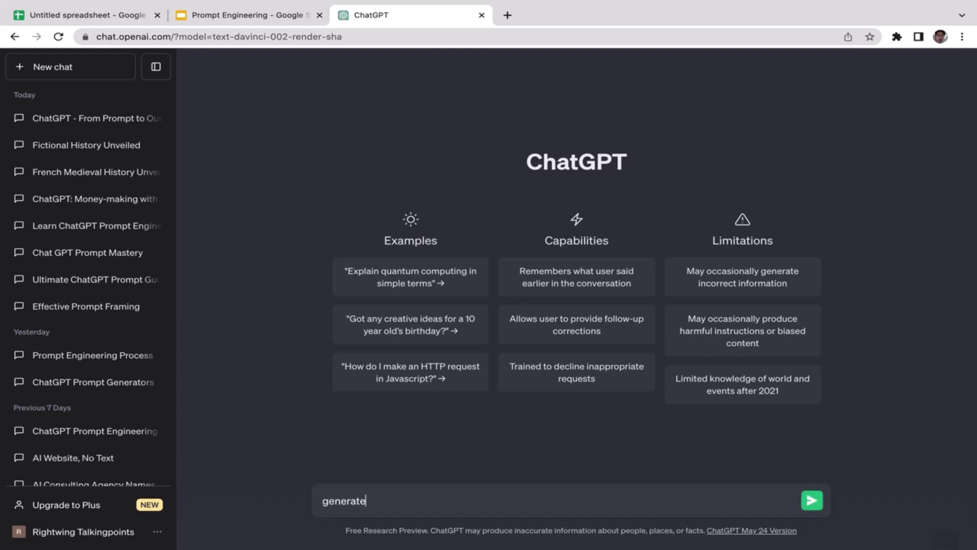
text( me story of world )
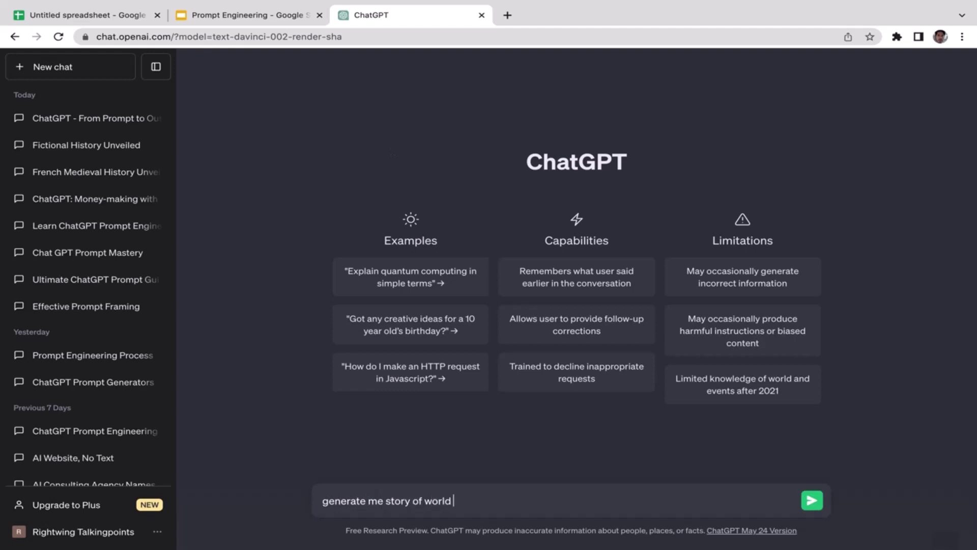
text(war 2)
key(Return)
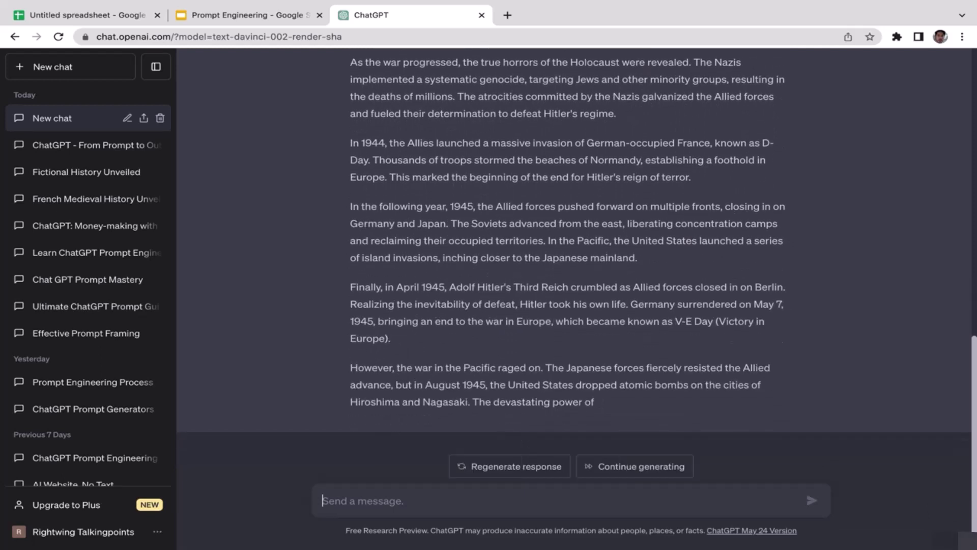
- Send ChatGPT the specific prompt 'generate me the historical events in Iwo Jima'
click(358, 500)
text(generate)
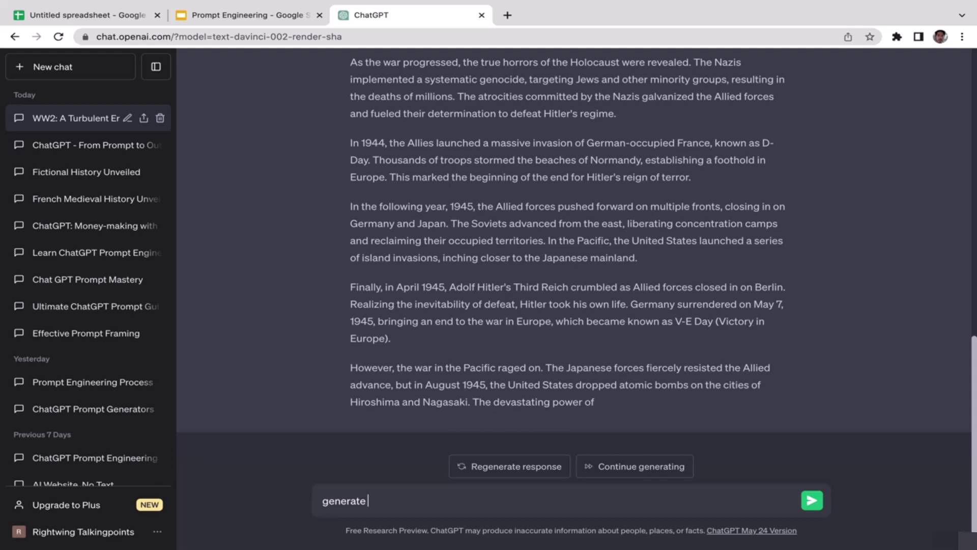
text(me the s)
text(tory)
key(BackSpace)
key(BackSpace)
key(BackSpace)
key(BackSpace)
key(BackSpace)
key(BackSpace)
text(historical events in)
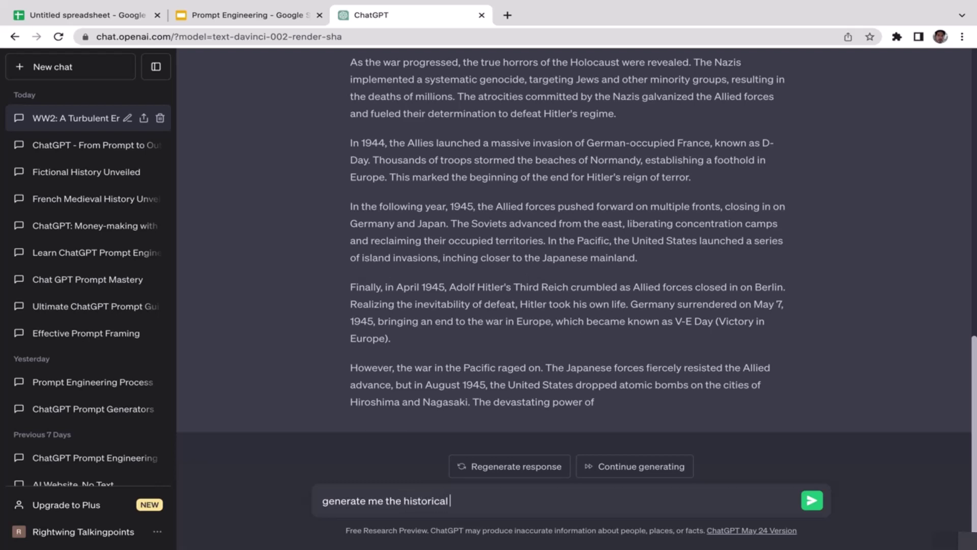
text( Iwo Jima)
key(Return)
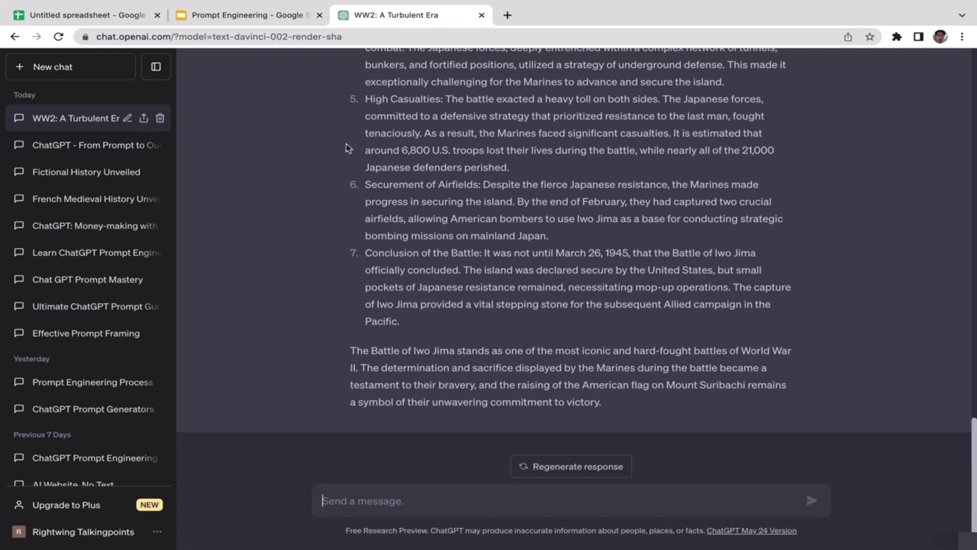
- Return to the Prompt Engineering slides at slide 7, 'Balancing Specificity and Generality'
click(275, 15)
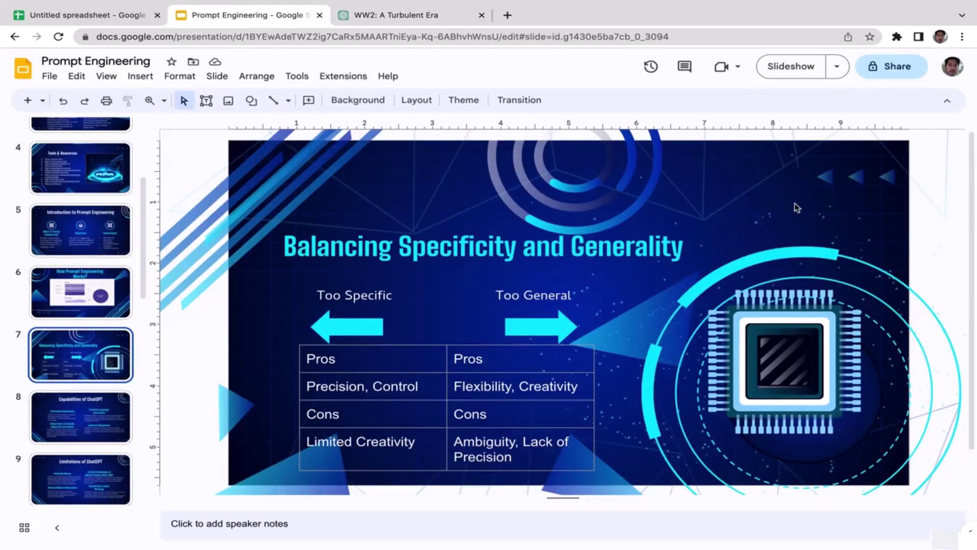